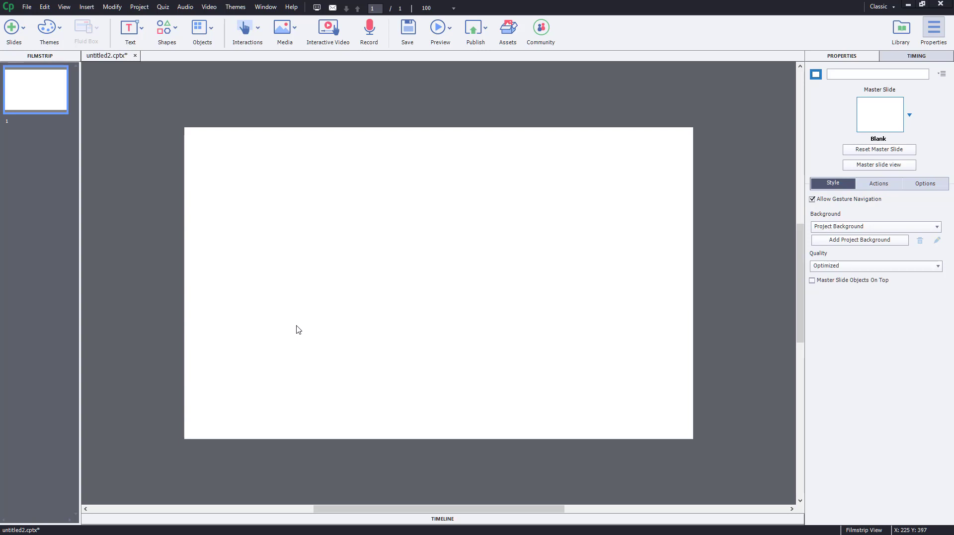
Insert a button (Button_4) and drag it down near the slide's bottom centre
{"action": "left_click", "coordinate": [258, 27]}
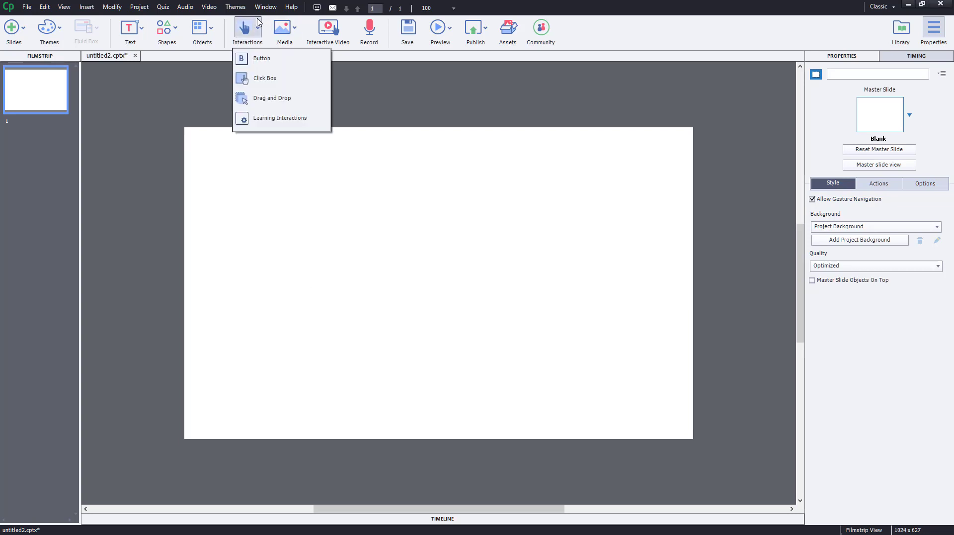
{"action": "left_click", "coordinate": [262, 59]}
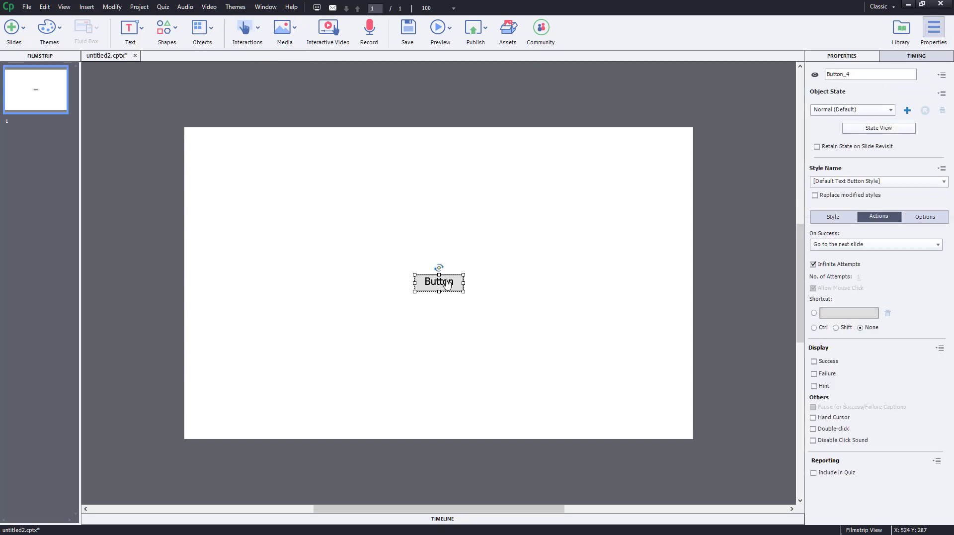
{"action": "left_click_drag", "start_coordinate": [452, 282], "coordinate": [448, 399]}
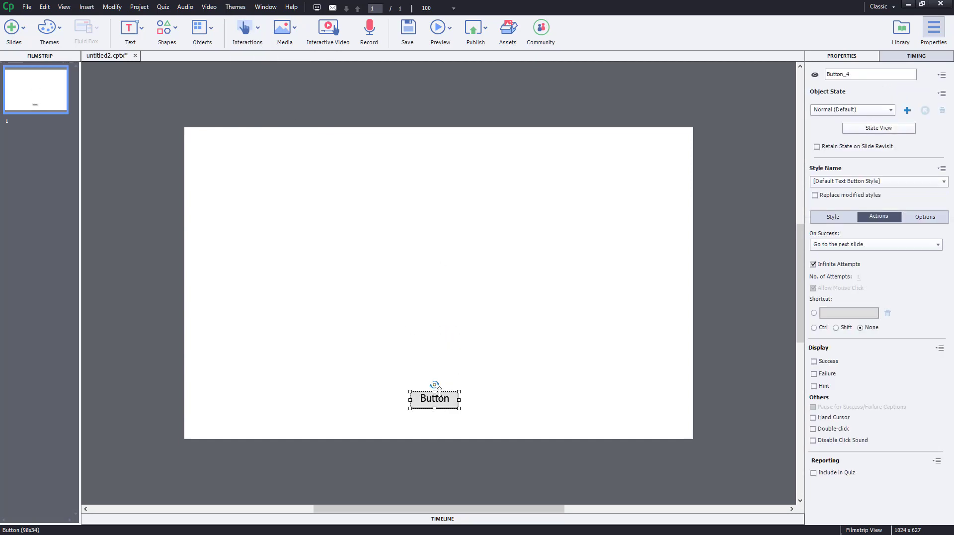
Draw a rectangle smart shape on the left side of the slide
{"action": "left_click", "coordinate": [169, 28]}
{"action": "left_click", "coordinate": [229, 100]}
{"action": "left_click_drag", "start_coordinate": [231, 175], "coordinate": [383, 323]}
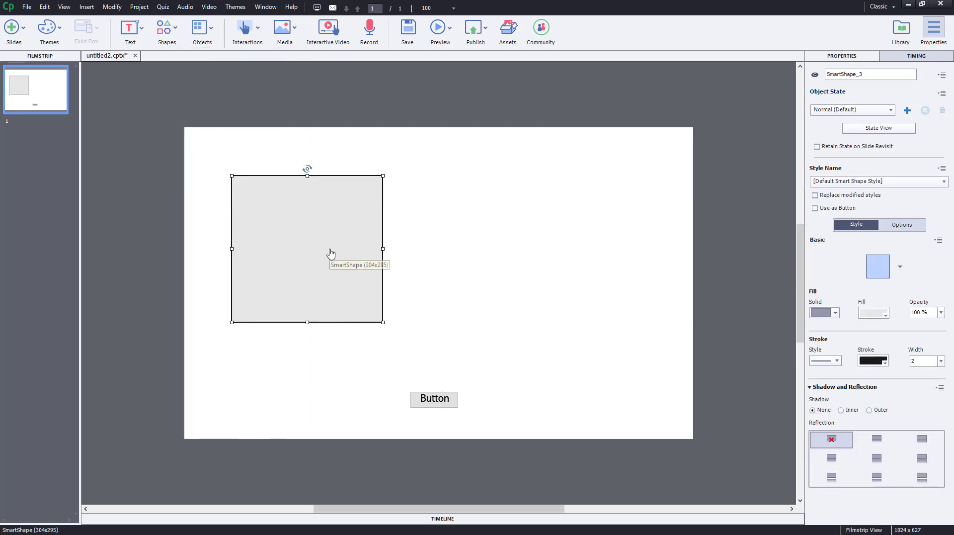
Draw a large triangle smart shape to the right of the rectangle
{"action": "left_click", "coordinate": [167, 29]}
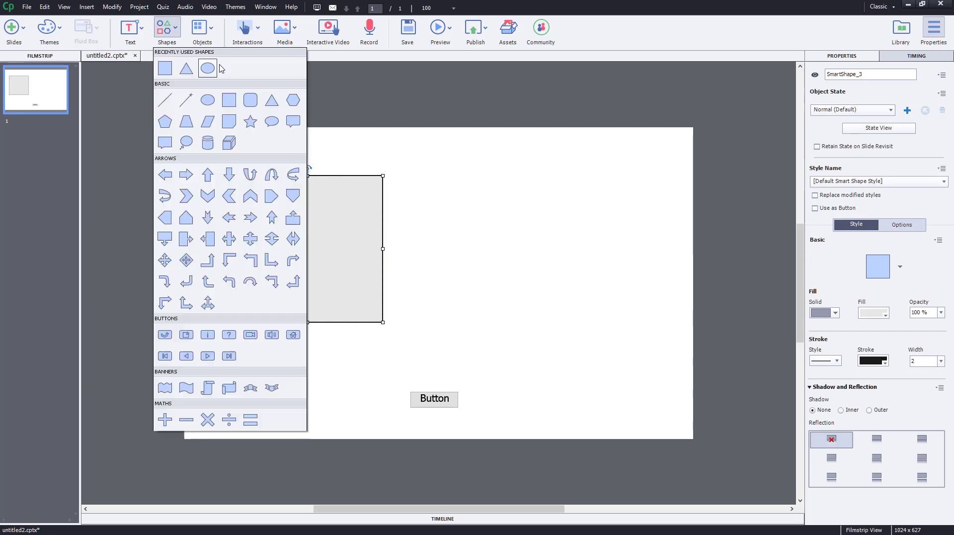
{"action": "left_click", "coordinate": [271, 99]}
{"action": "left_click_drag", "start_coordinate": [450, 174], "coordinate": [620, 328]}
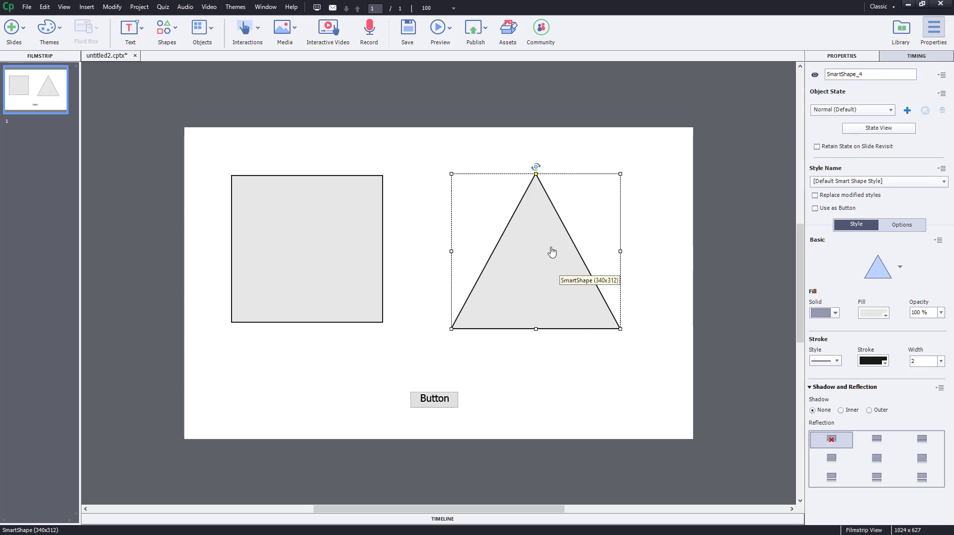
Add a triangle object state named Changestate and give it a red fill
{"action": "left_click", "coordinate": [907, 110]}
{"action": "double_click", "coordinate": [842, 124]}
{"action": "type", "text": "Changestate"}
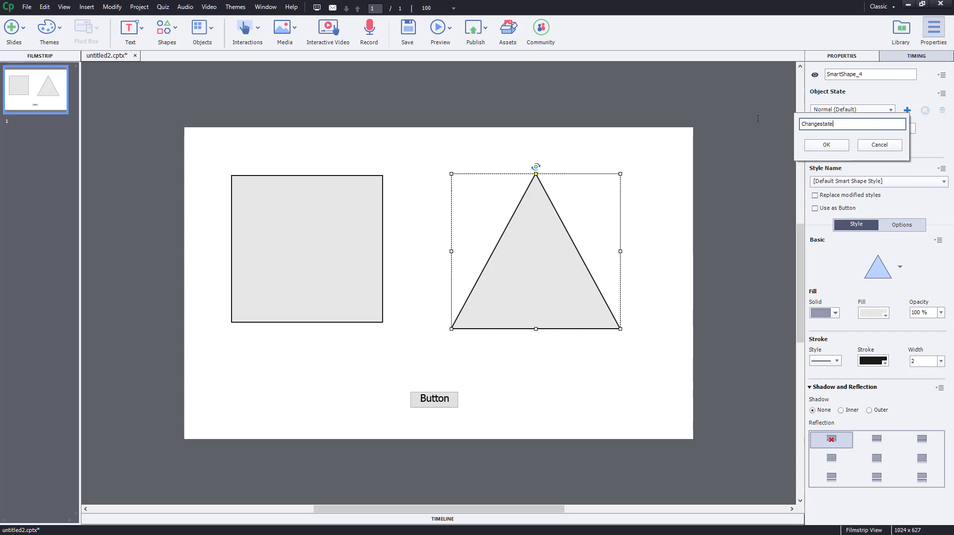
{"action": "left_click", "coordinate": [826, 145]}
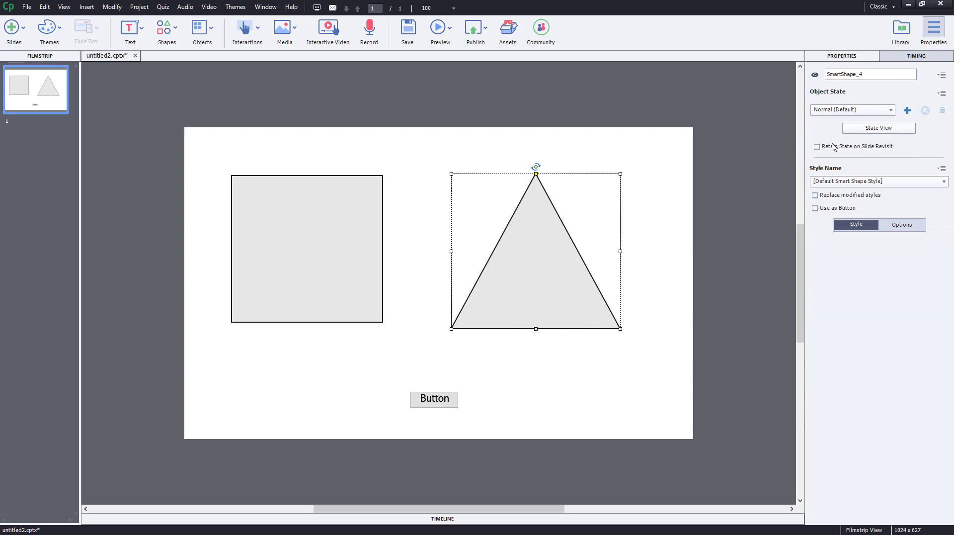
{"action": "left_click", "coordinate": [887, 313]}
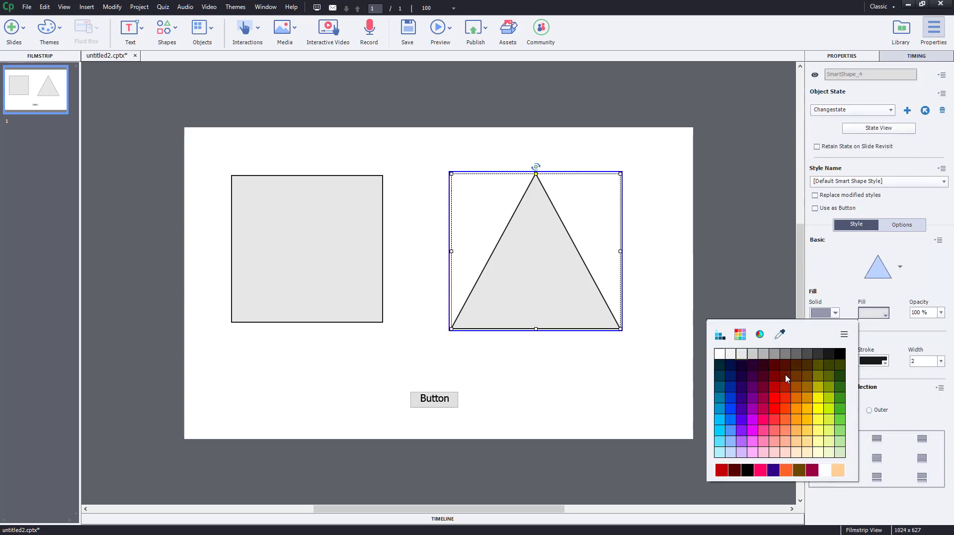
{"action": "left_click", "coordinate": [779, 399]}
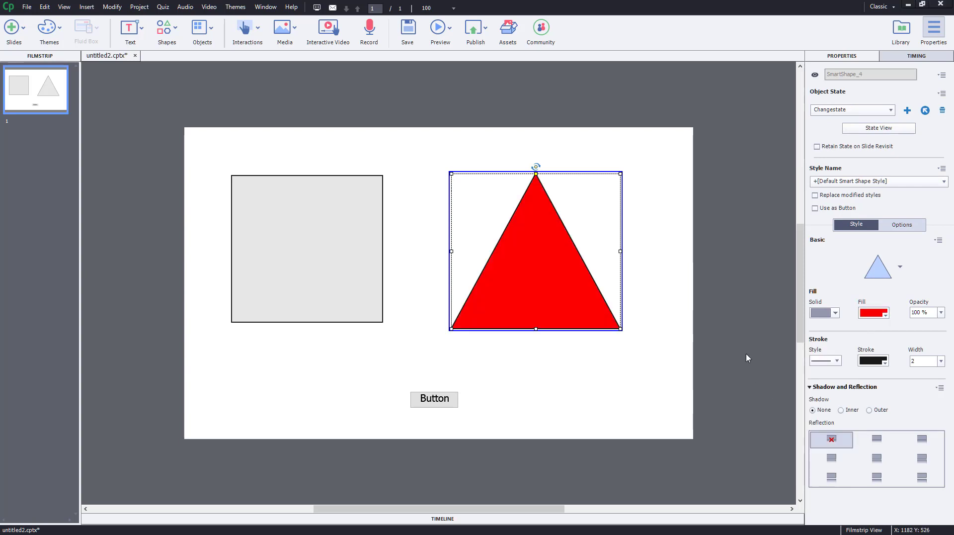
{"action": "left_click", "coordinate": [741, 304]}
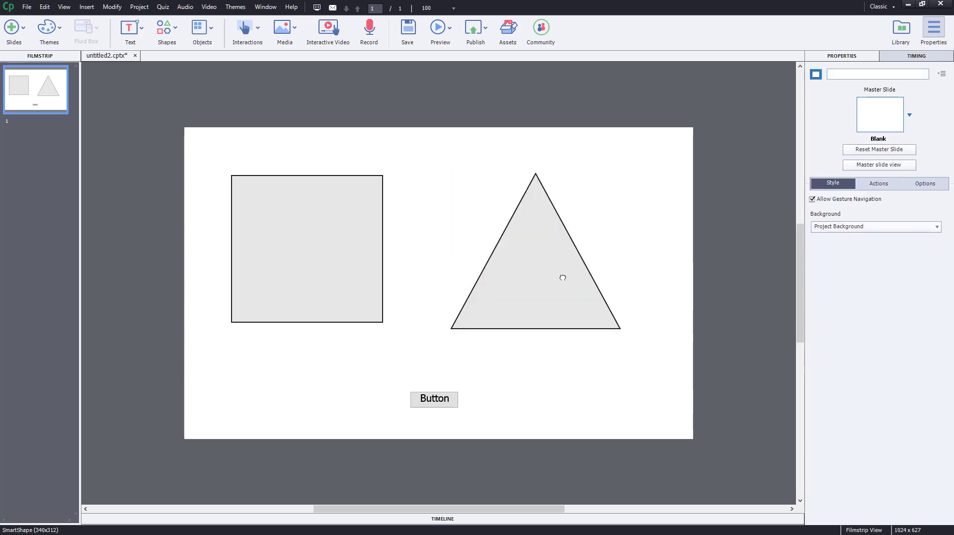
Check the triangle's Object State list for the new Changestate state
{"action": "left_click", "coordinate": [537, 244]}
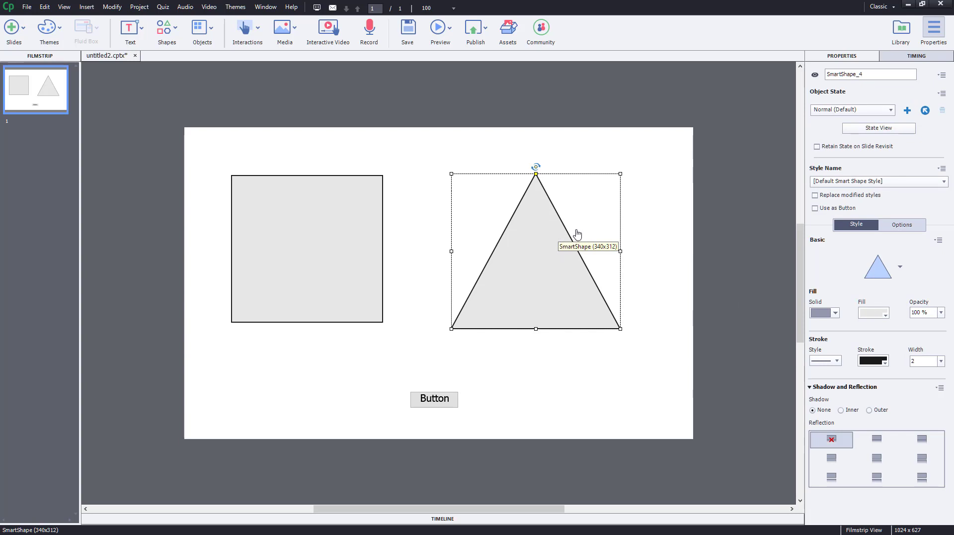
{"action": "left_click", "coordinate": [890, 109]}
{"action": "left_click", "coordinate": [452, 172]}
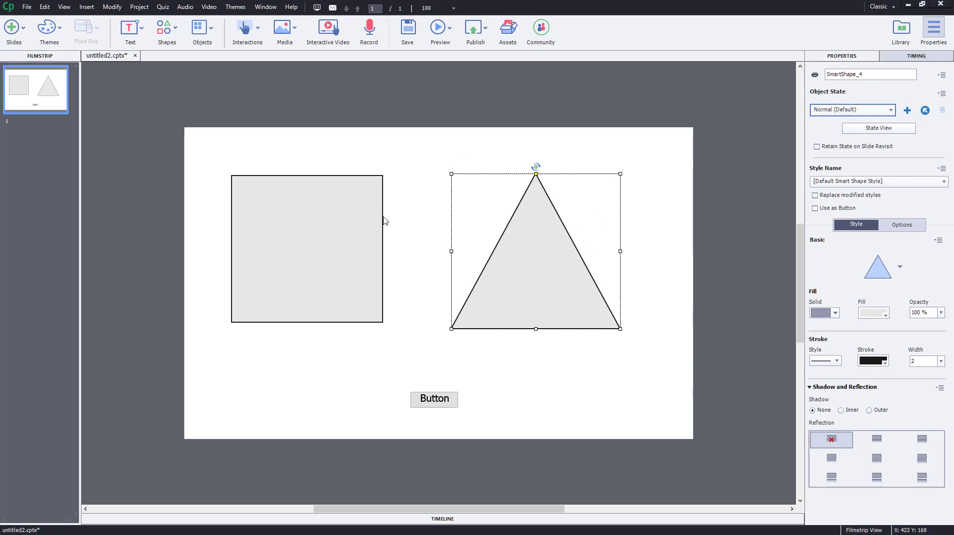
Rename the square shape to Rectangle and the triangle shape to Triangle
{"action": "left_click", "coordinate": [370, 227]}
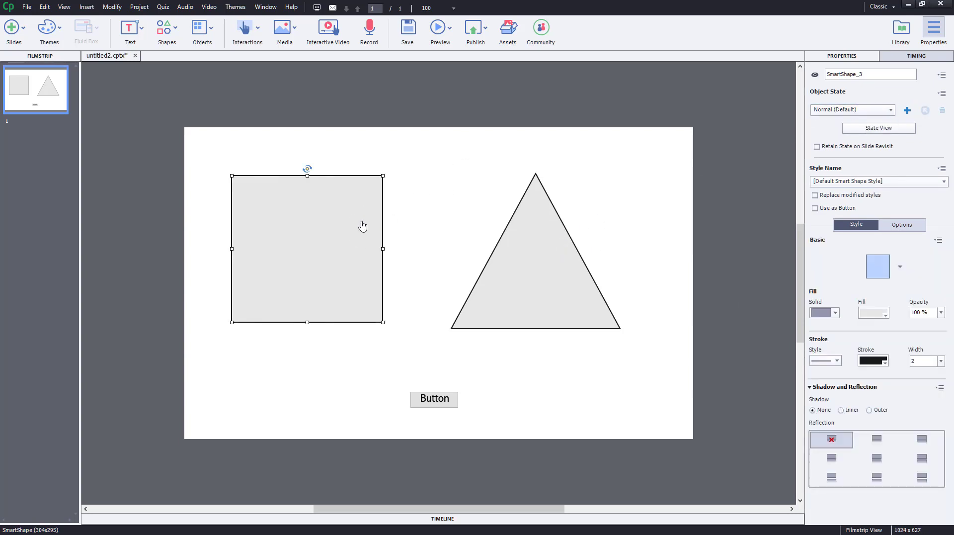
{"action": "double_click", "coordinate": [882, 74]}
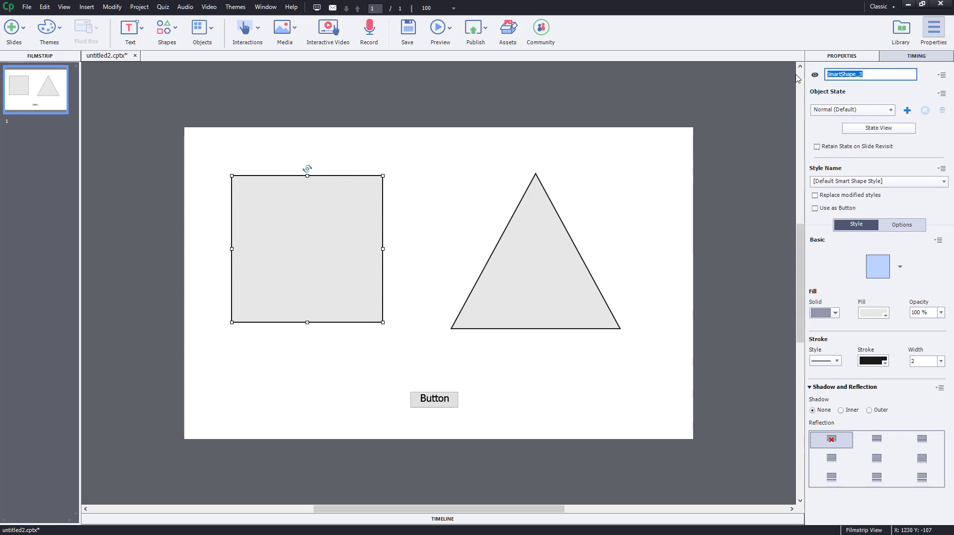
{"action": "type", "text": "Rectangle"}
{"action": "left_click", "coordinate": [553, 249]}
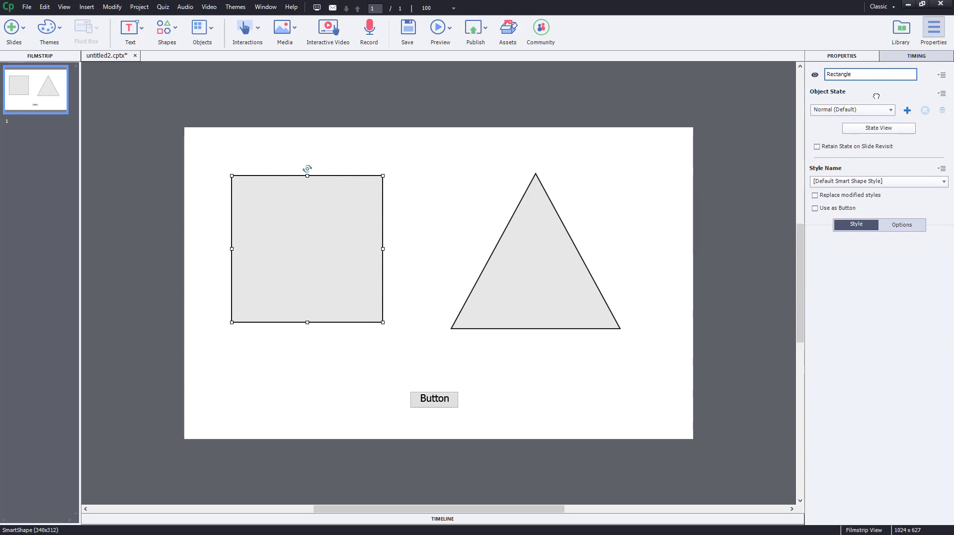
{"action": "double_click", "coordinate": [882, 74]}
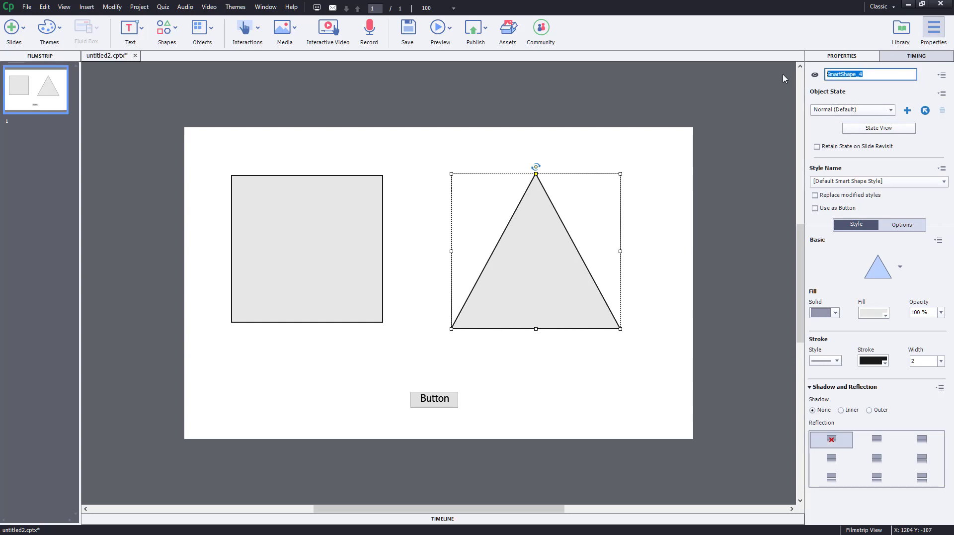
{"action": "type", "text": "Triangle"}
Inspect the button's current Actions settings
{"action": "left_click", "coordinate": [458, 305]}
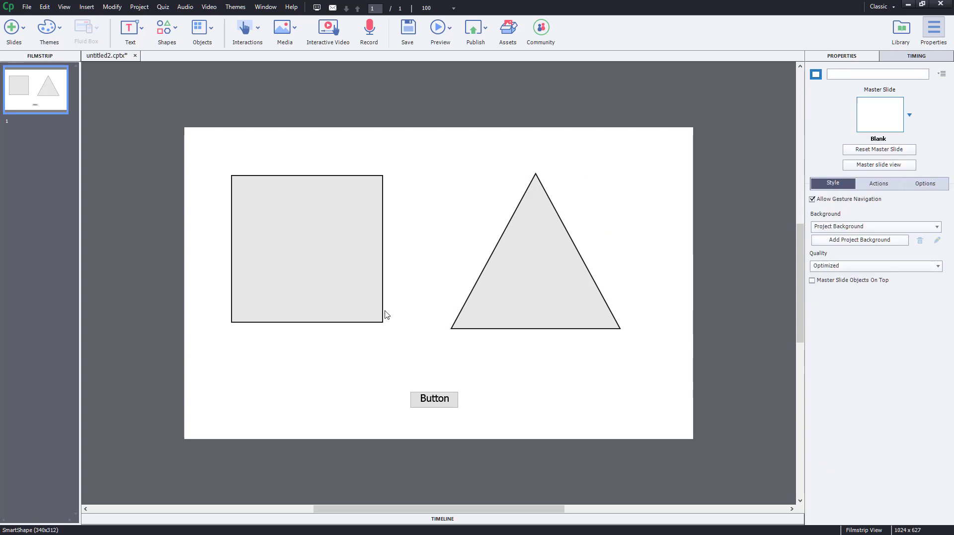
{"action": "left_click", "coordinate": [453, 400]}
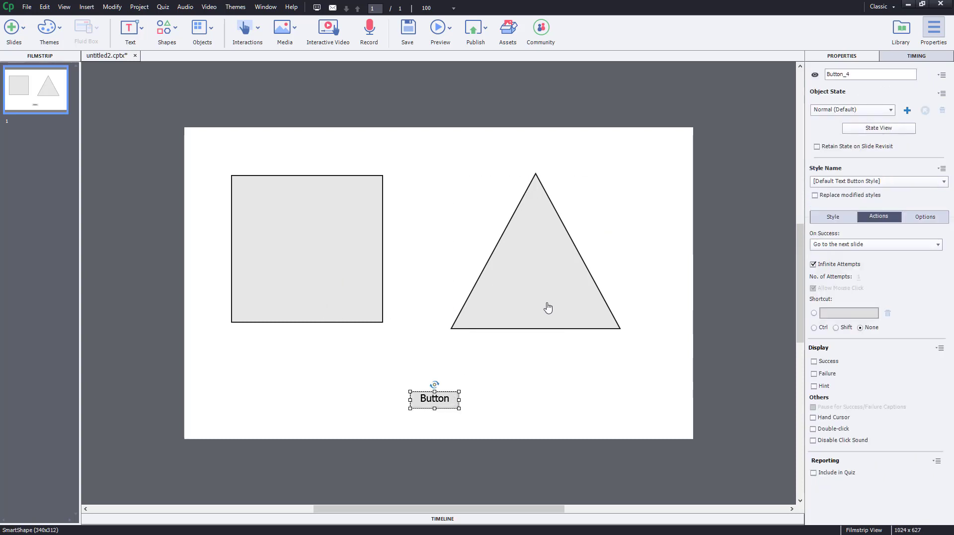
{"action": "left_click", "coordinate": [585, 366]}
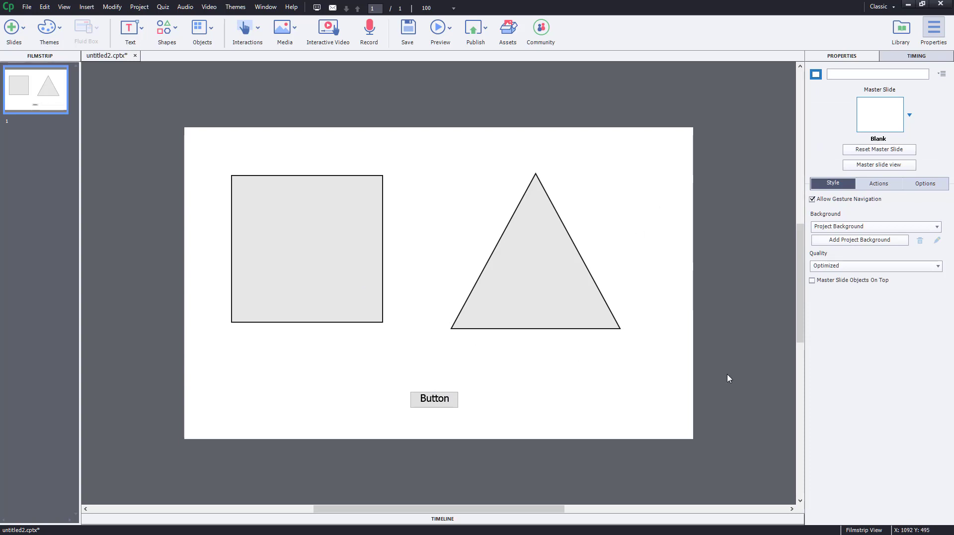
Create a new advanced action named MultiAction in the Advanced Actions editor
{"action": "left_click", "coordinate": [139, 7]}
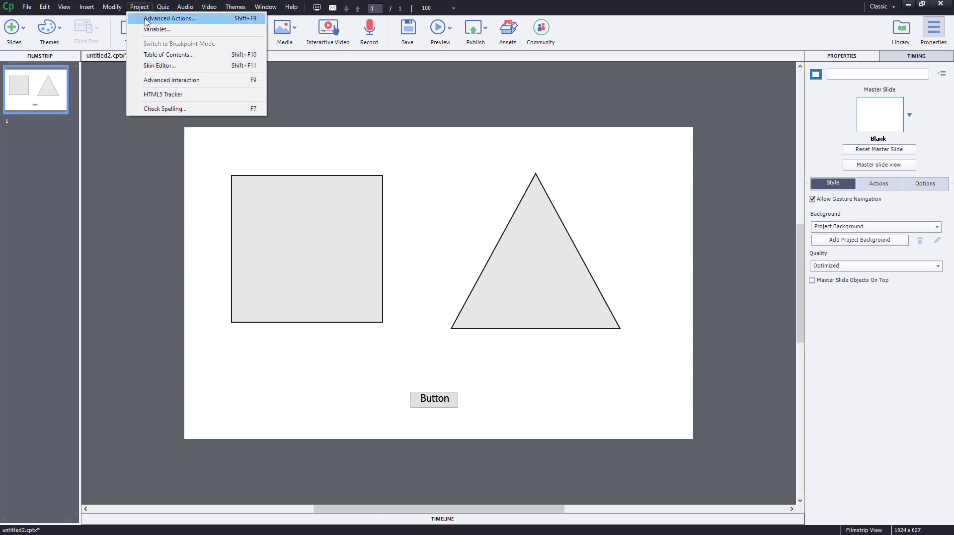
{"action": "left_click", "coordinate": [146, 18]}
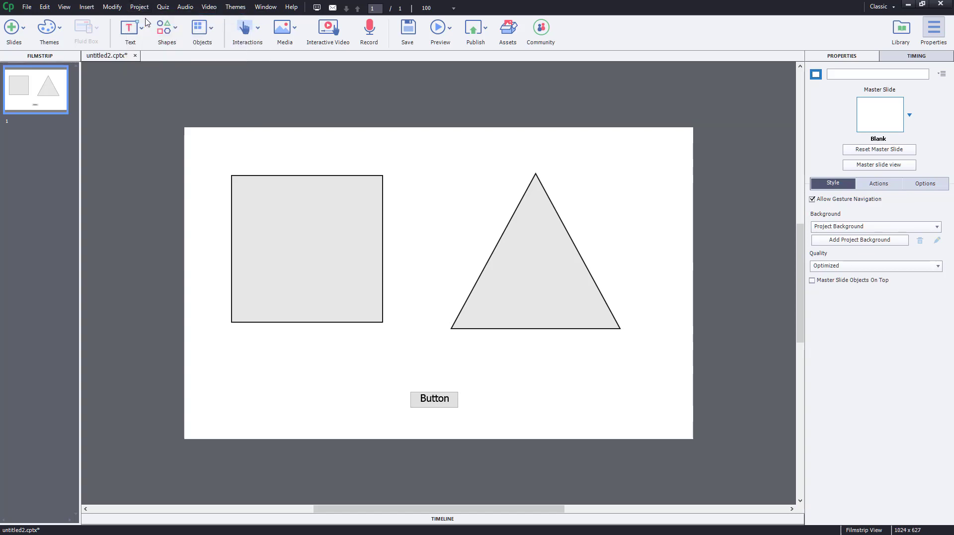
{"action": "left_click", "coordinate": [366, 142]}
{"action": "type", "text": "MultA"}
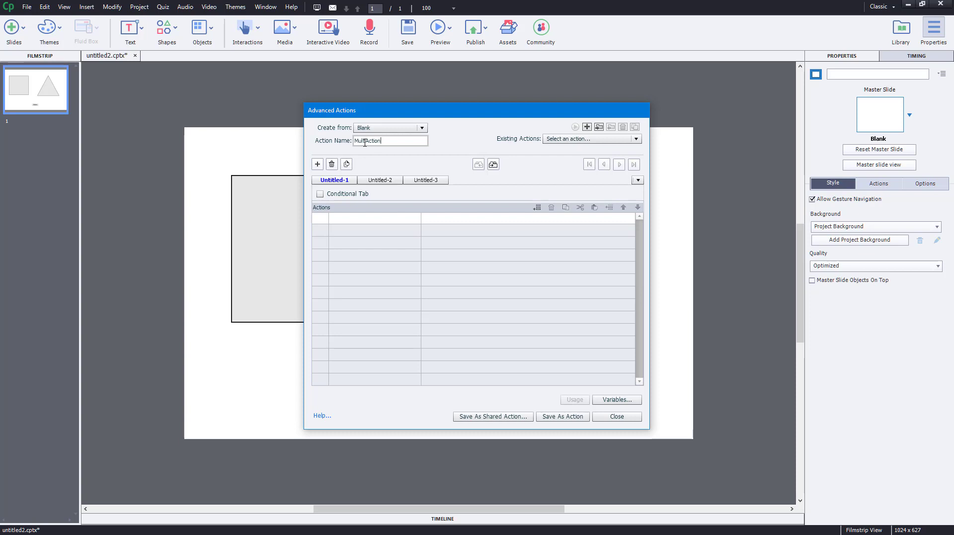
Set the first action statement to Hide with Rectangle as its target
{"action": "left_click", "coordinate": [346, 220]}
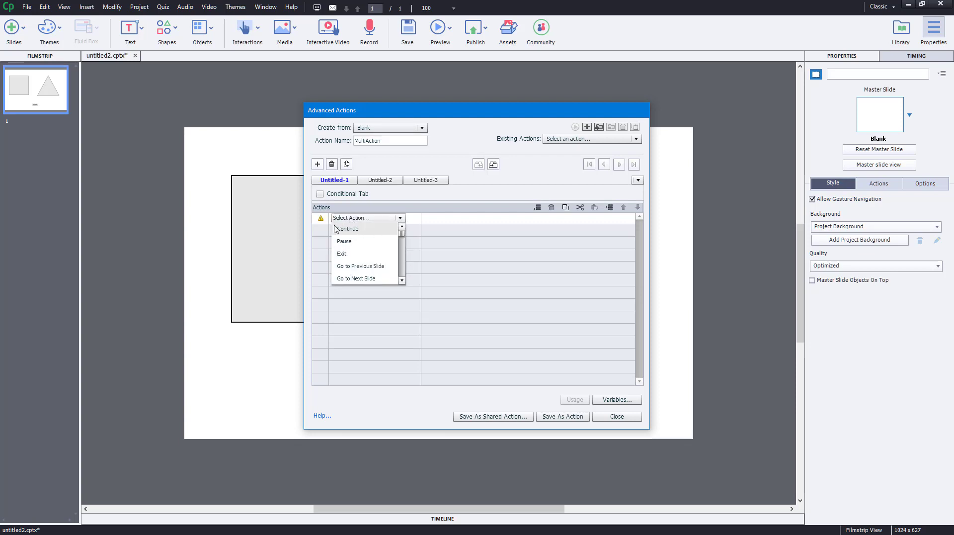
{"action": "scroll", "coordinate": [373, 264], "scroll_direction": "down", "scroll_amount": 3}
{"action": "scroll", "coordinate": [363, 258], "scroll_direction": "up", "scroll_amount": 2}
{"action": "left_click", "coordinate": [359, 254]}
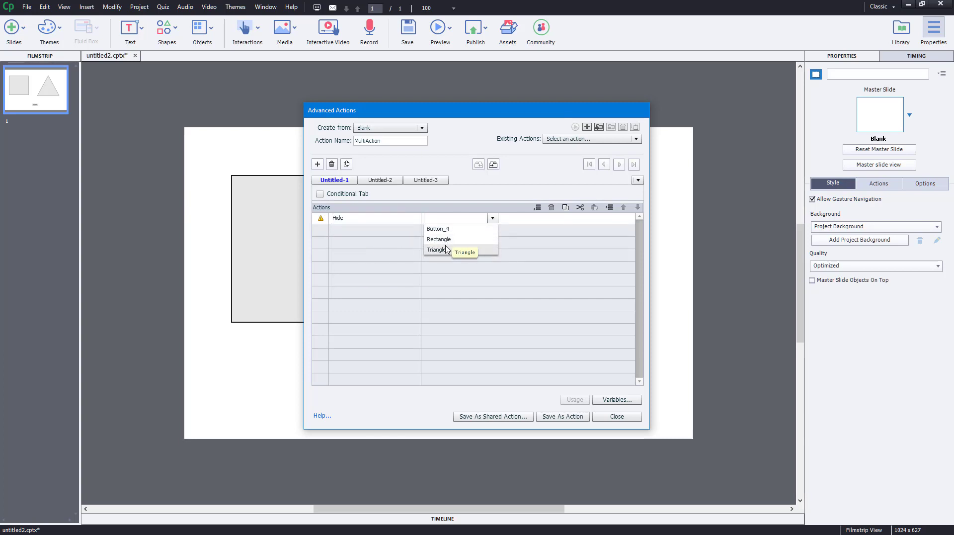
{"action": "left_click", "coordinate": [440, 240]}
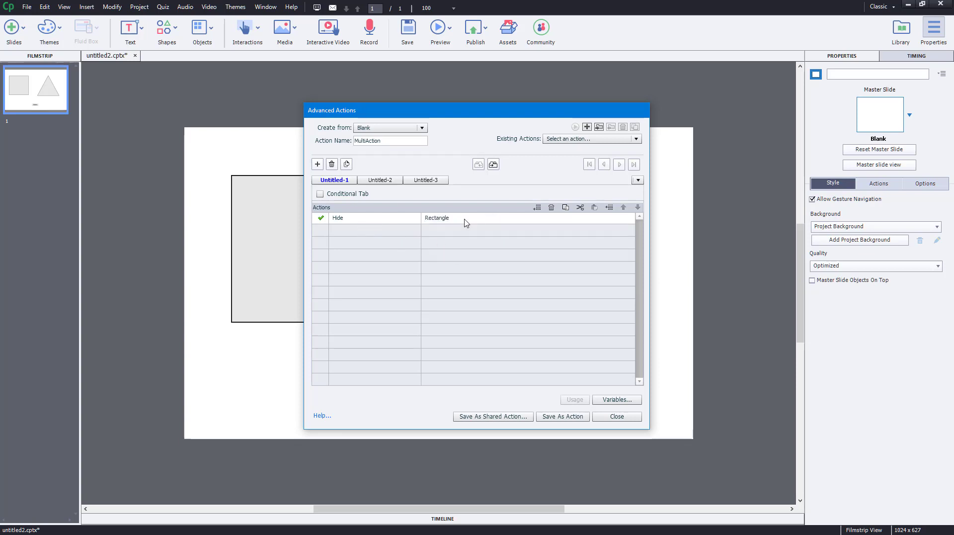
Add a second statement: Change State of Triangle to Changestate
{"action": "left_click", "coordinate": [355, 231]}
{"action": "scroll", "coordinate": [362, 253], "scroll_direction": "down", "scroll_amount": 6}
{"action": "scroll", "coordinate": [365, 263], "scroll_direction": "down", "scroll_amount": 4}
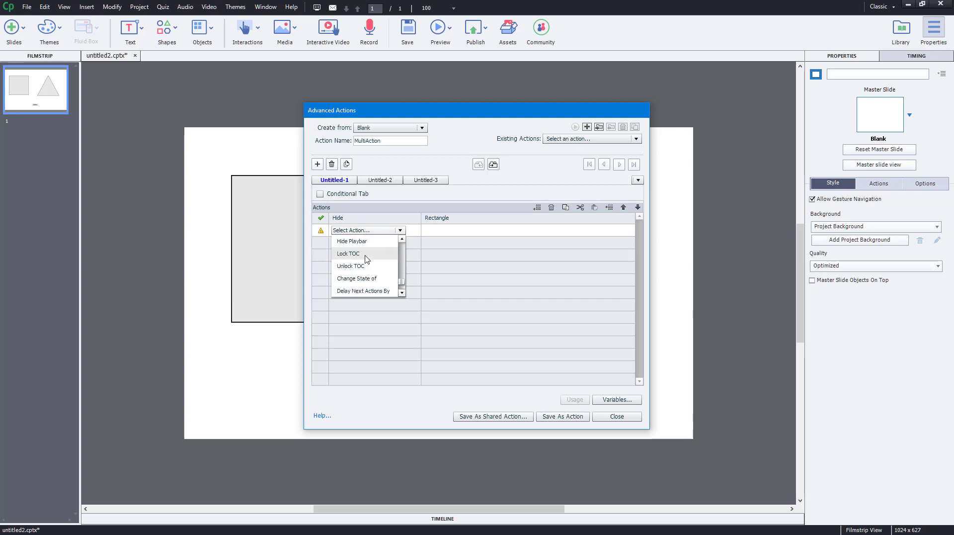
{"action": "left_click", "coordinate": [365, 277]}
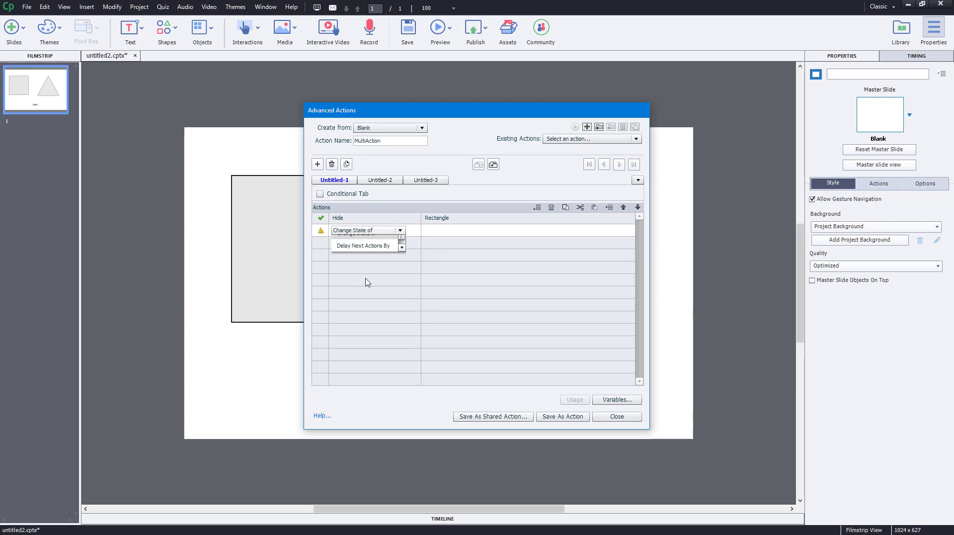
{"action": "left_click", "coordinate": [457, 243]}
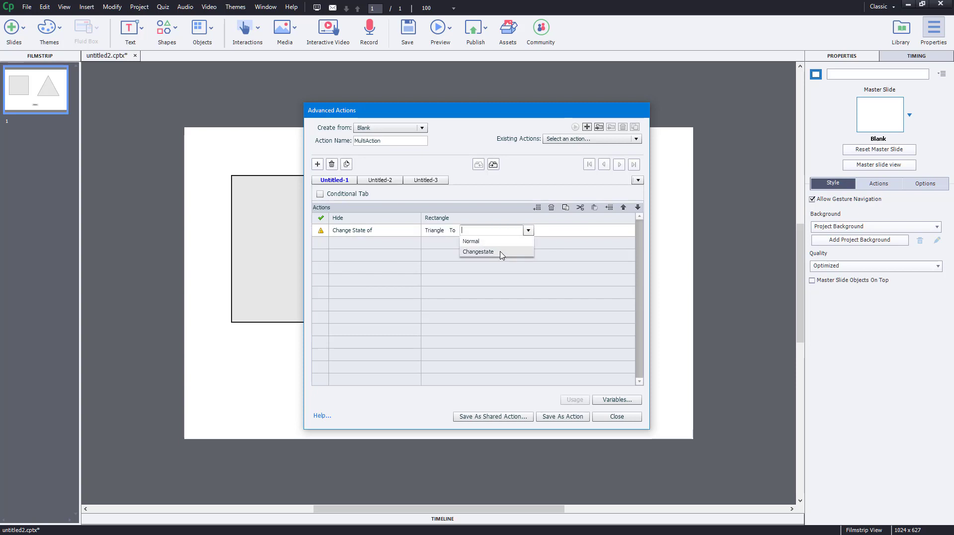
{"action": "left_click", "coordinate": [492, 253]}
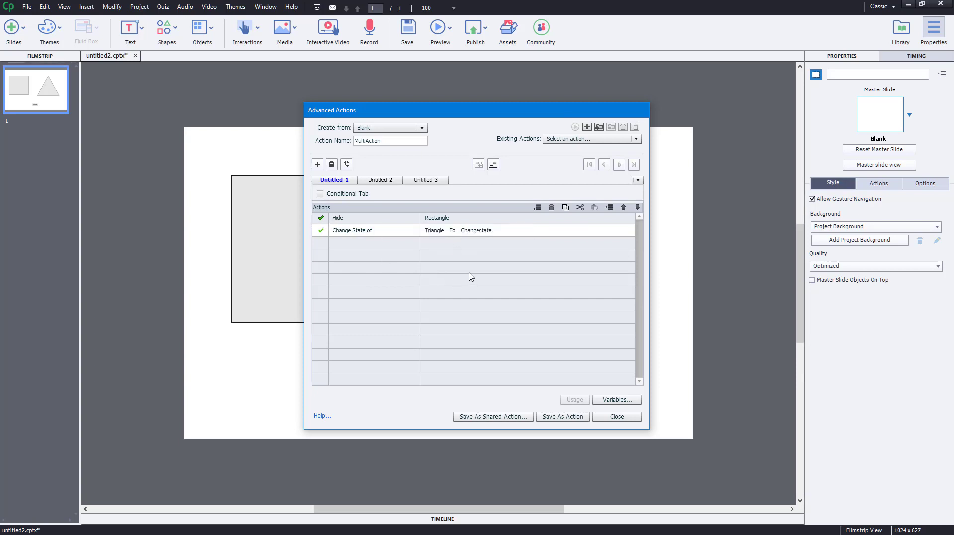
Save MultiAction as an action and accept the confirmation
{"action": "left_click", "coordinate": [572, 418]}
{"action": "left_click", "coordinate": [502, 285]}
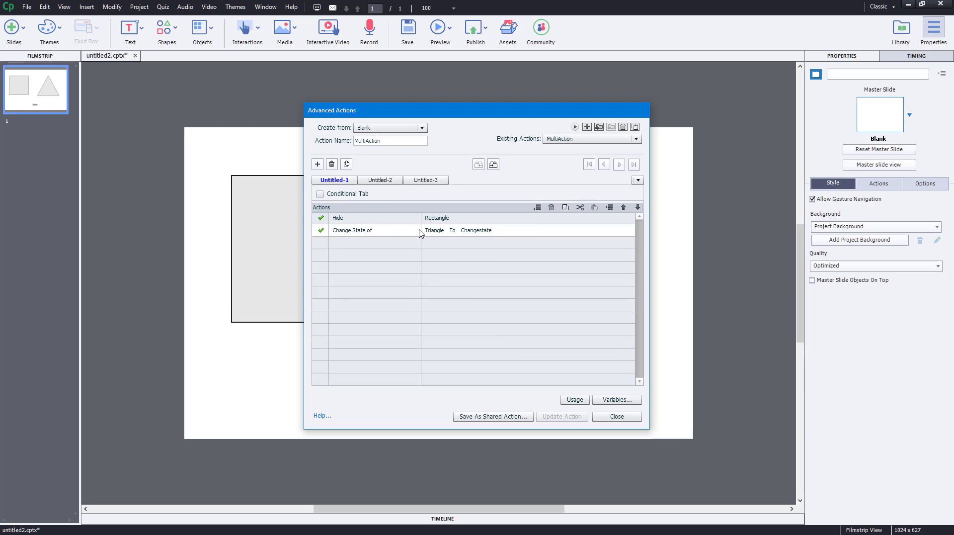
{"action": "left_click", "coordinate": [393, 218]}
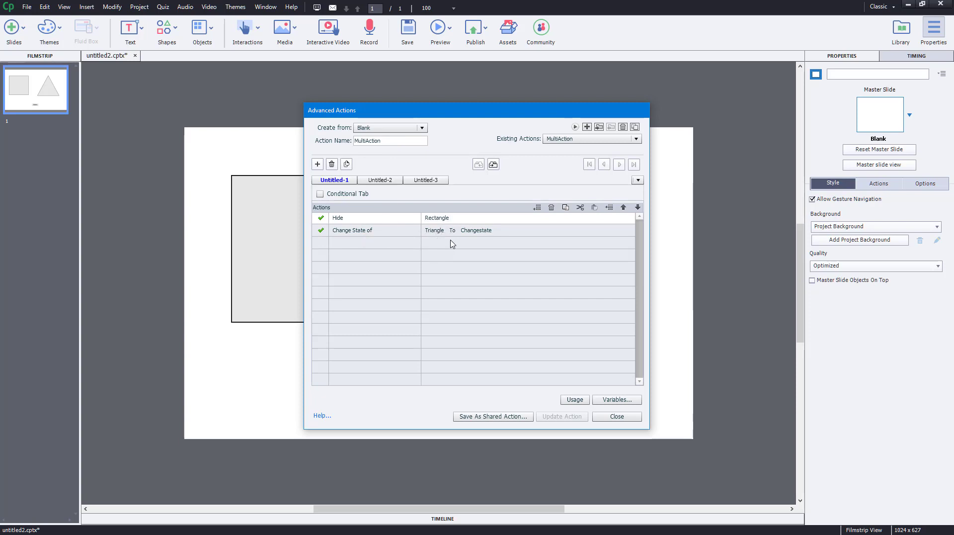
Set Button_4's On Success to Execute Advanced Actions with the MultiAction script
{"action": "left_click", "coordinate": [617, 416]}
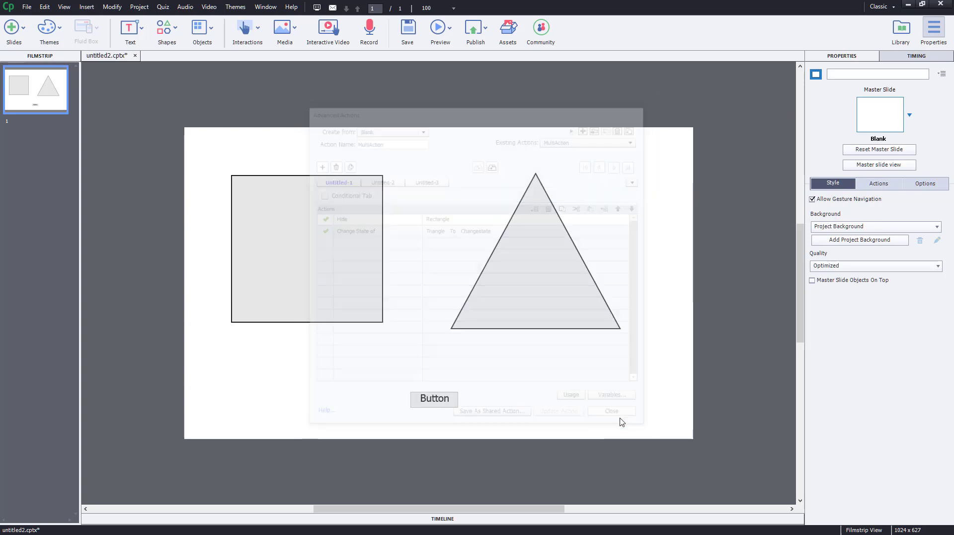
{"action": "left_click", "coordinate": [455, 402]}
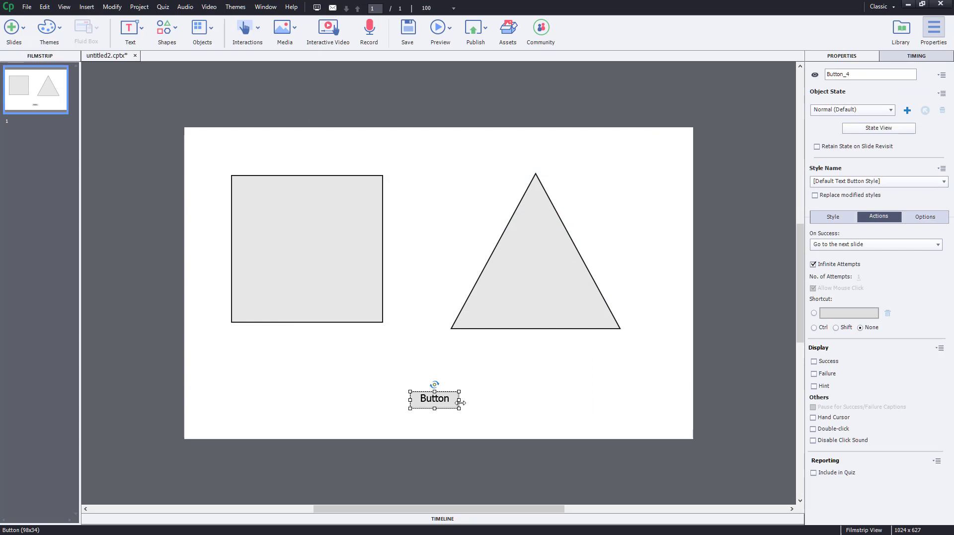
{"action": "left_click", "coordinate": [896, 245]}
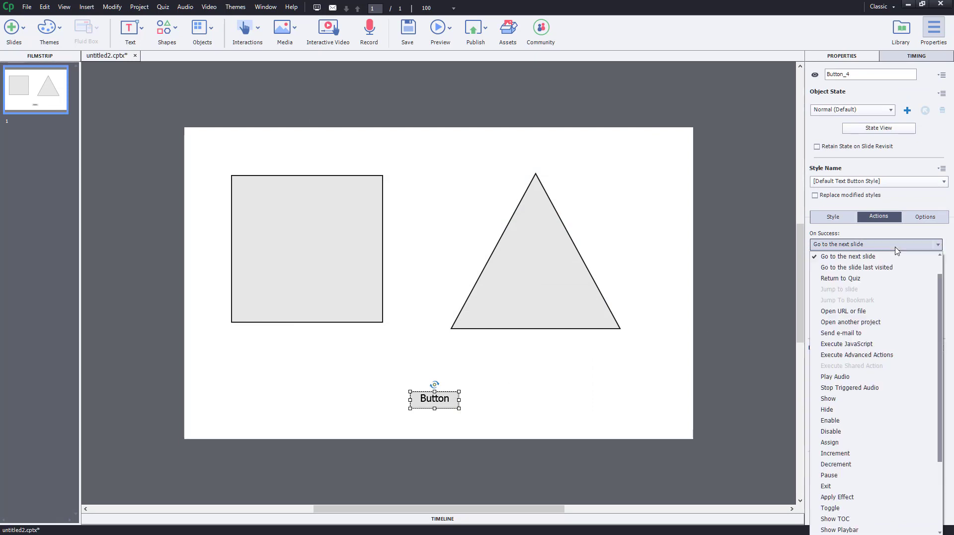
{"action": "scroll", "coordinate": [882, 318], "scroll_direction": "down", "scroll_amount": 3}
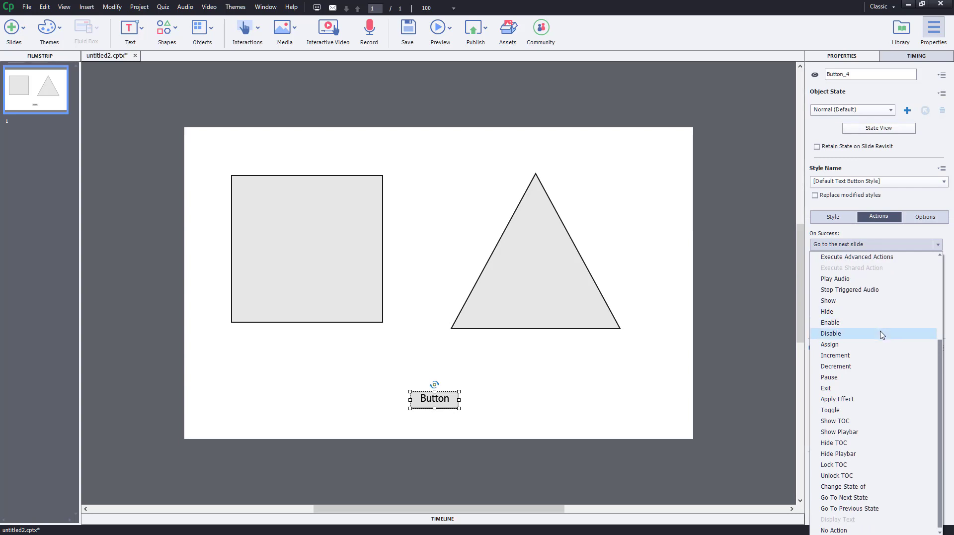
{"action": "scroll", "coordinate": [886, 338], "scroll_direction": "up", "scroll_amount": 3}
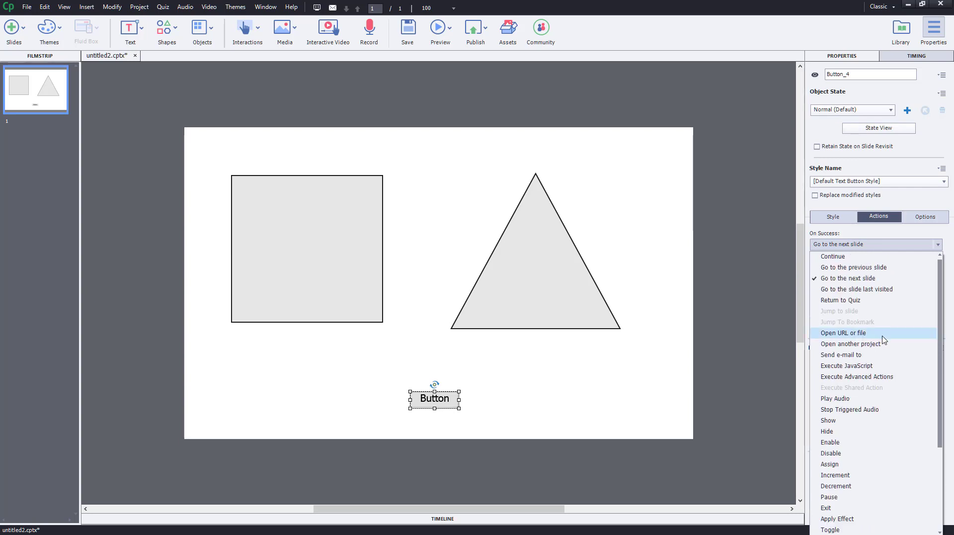
{"action": "left_click", "coordinate": [864, 376]}
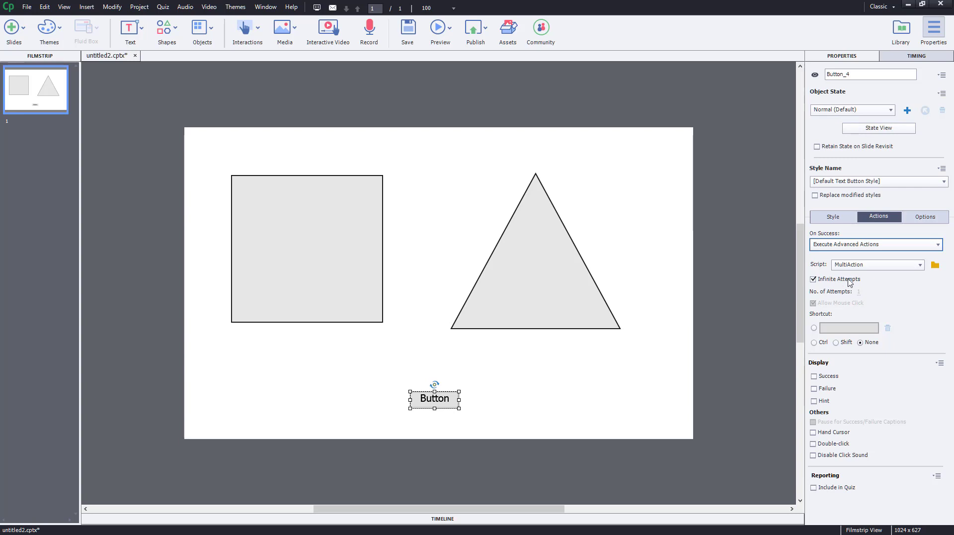
{"action": "left_click", "coordinate": [873, 266]}
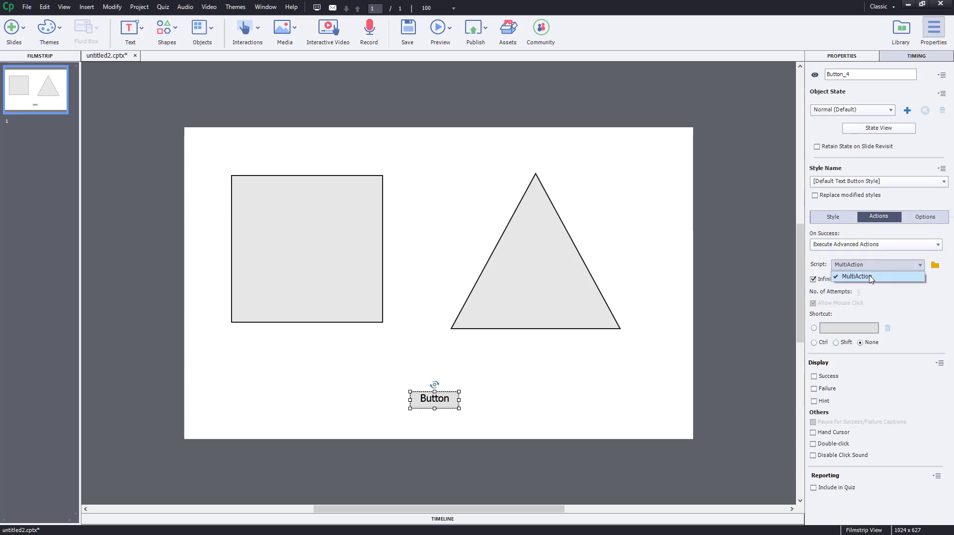
{"action": "left_click", "coordinate": [708, 288]}
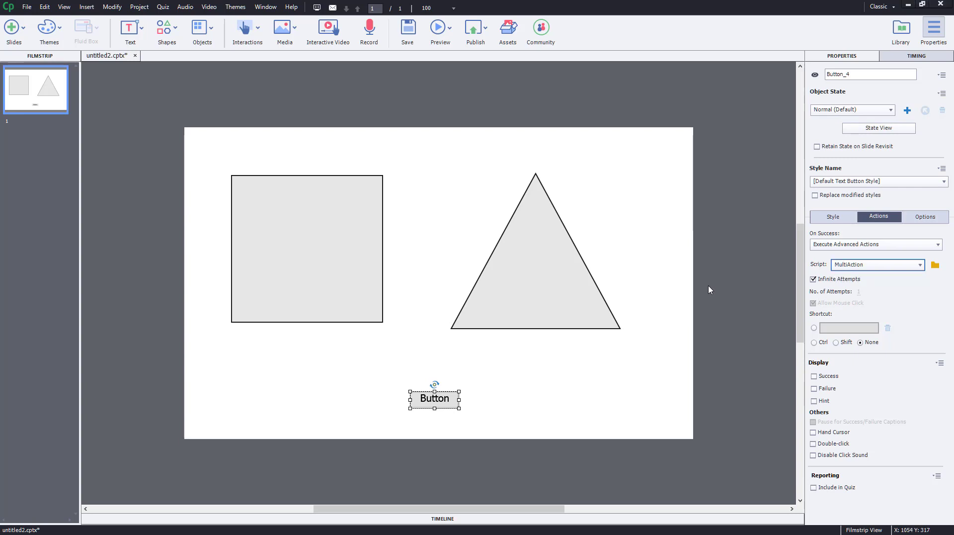
{"action": "left_click", "coordinate": [449, 31]}
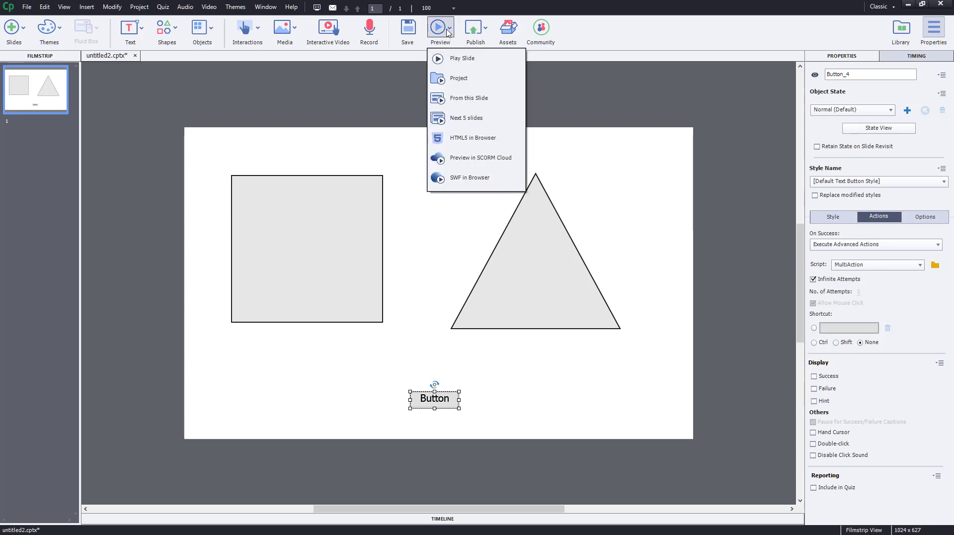
Play the slide preview and click the button to test hiding and red state
{"action": "left_click", "coordinate": [462, 58]}
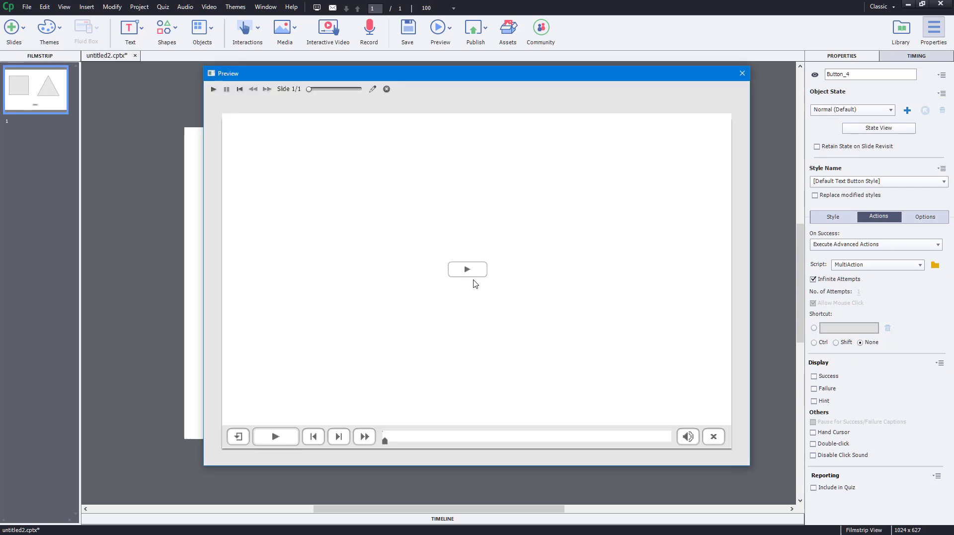
{"action": "left_click", "coordinate": [473, 270]}
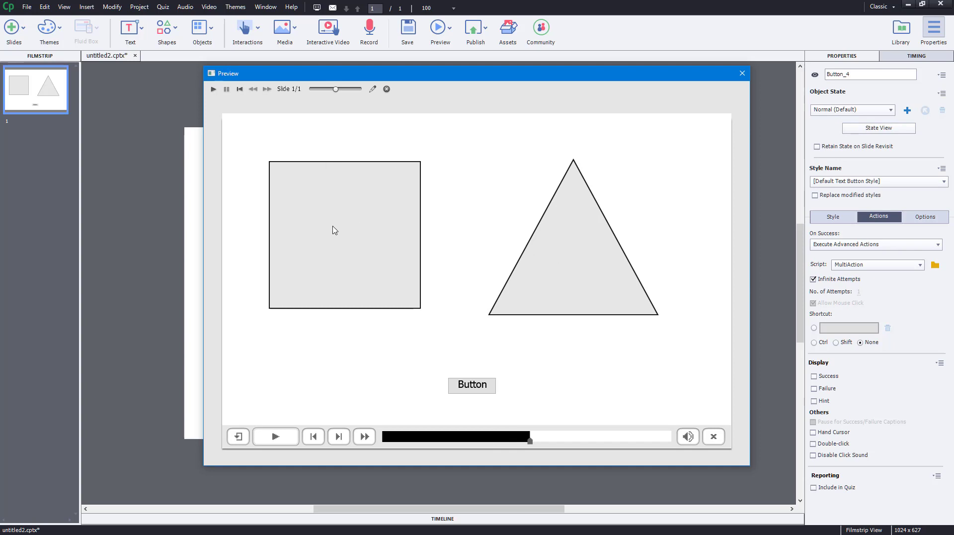
{"action": "left_click", "coordinate": [489, 394]}
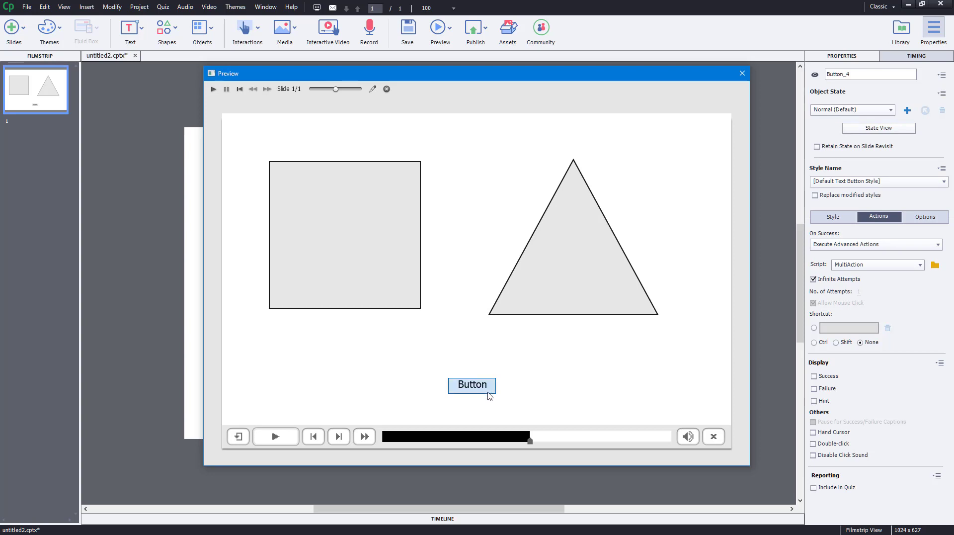